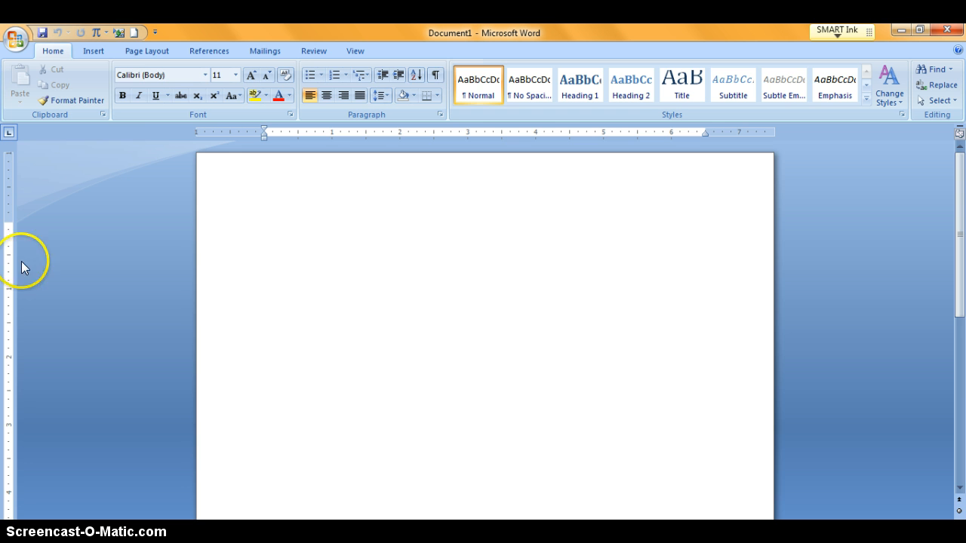
# Step: Insert a new equation placeholder into the document
pyautogui.click(91, 49)
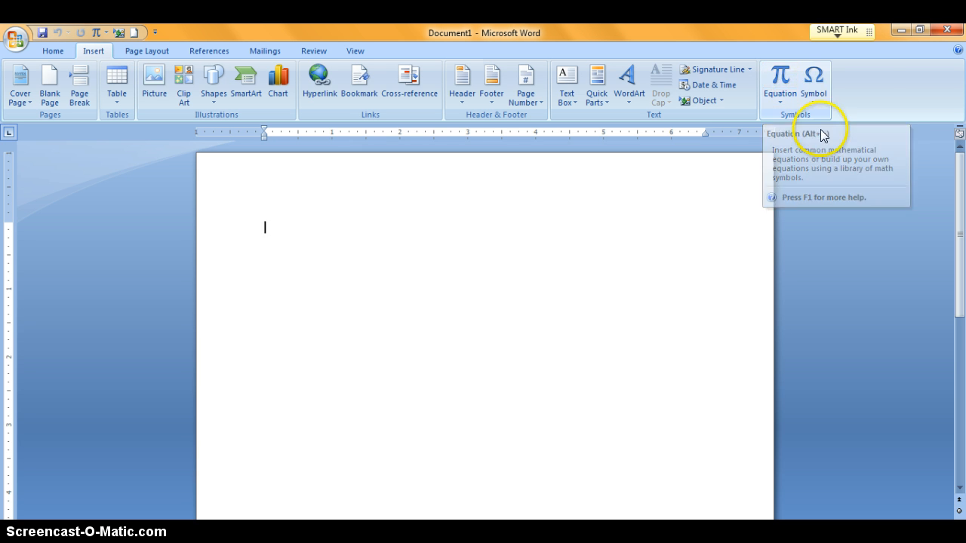
pyautogui.click(782, 83)
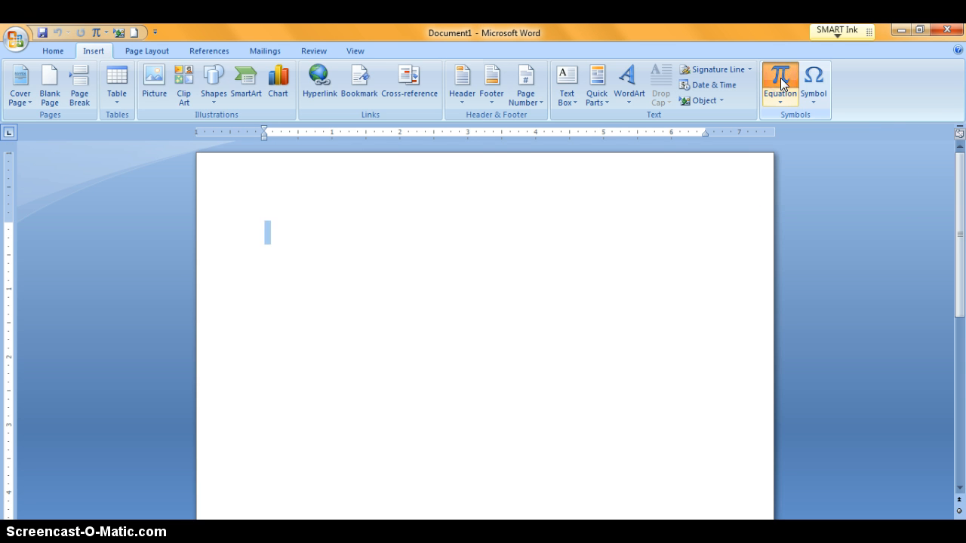
pyautogui.click(782, 83)
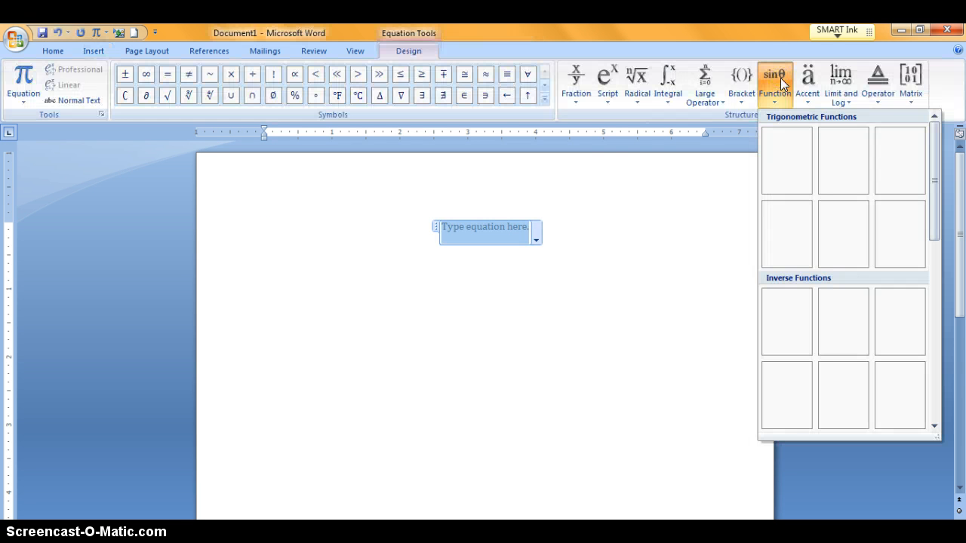
# Step: Browse the equation symbol categories and the Fraction, Script and Radical structure galleries
pyautogui.click(611, 161)
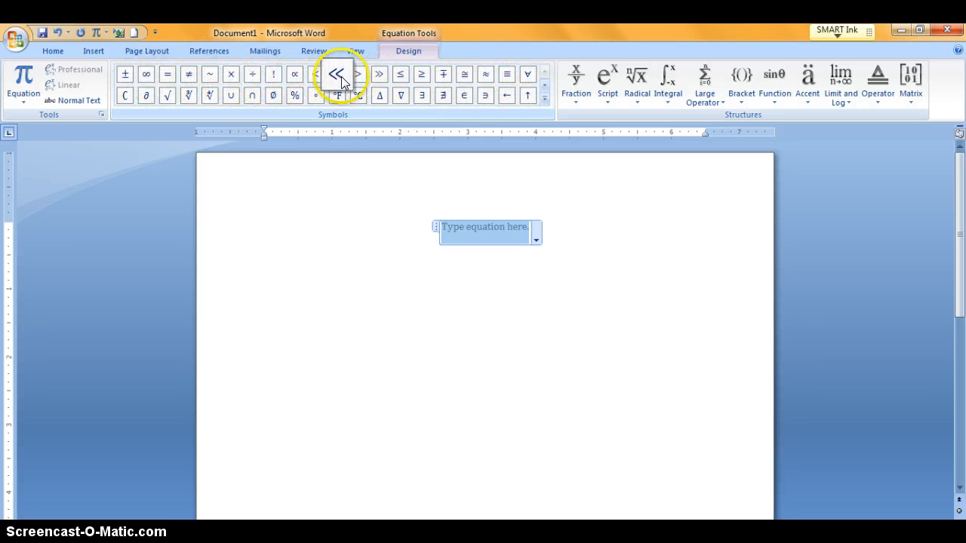
pyautogui.click(544, 100)
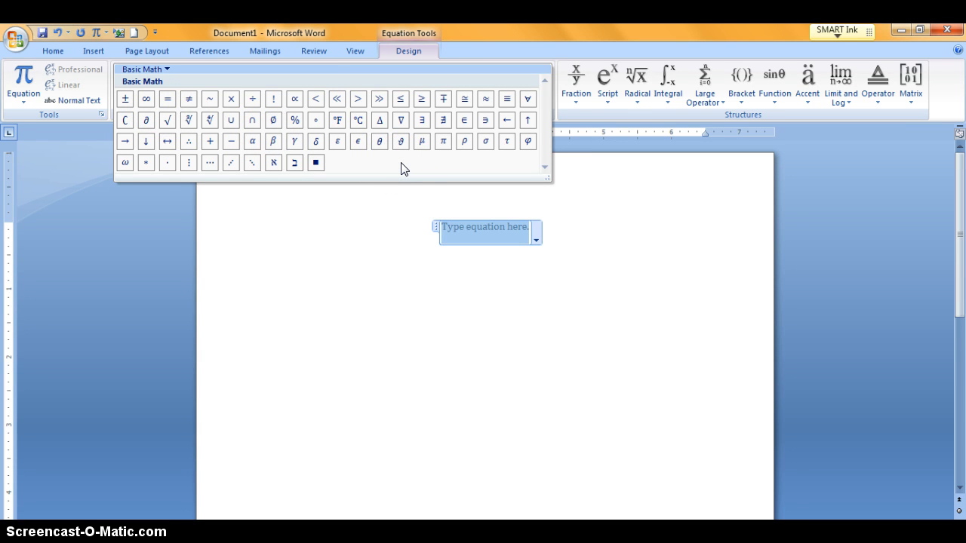
pyautogui.click(168, 70)
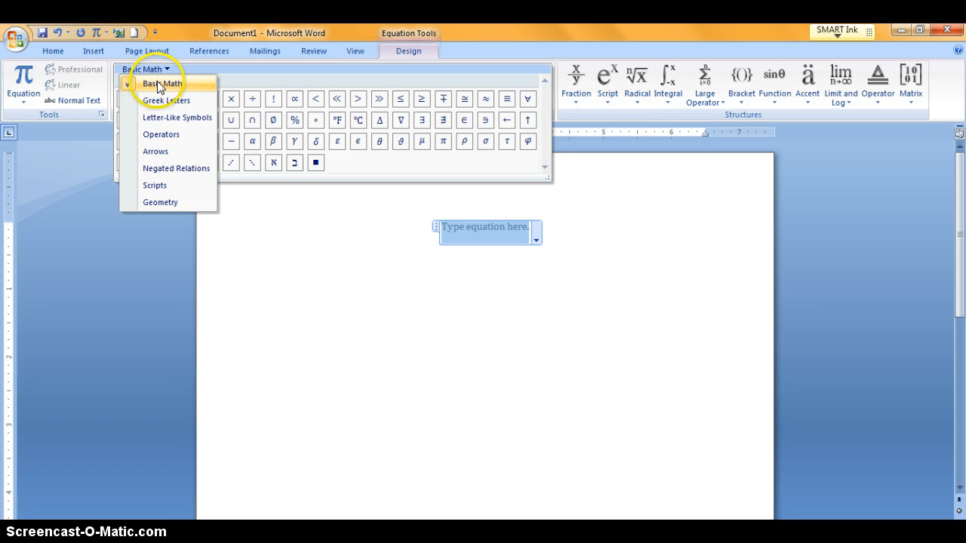
pyautogui.click(267, 76)
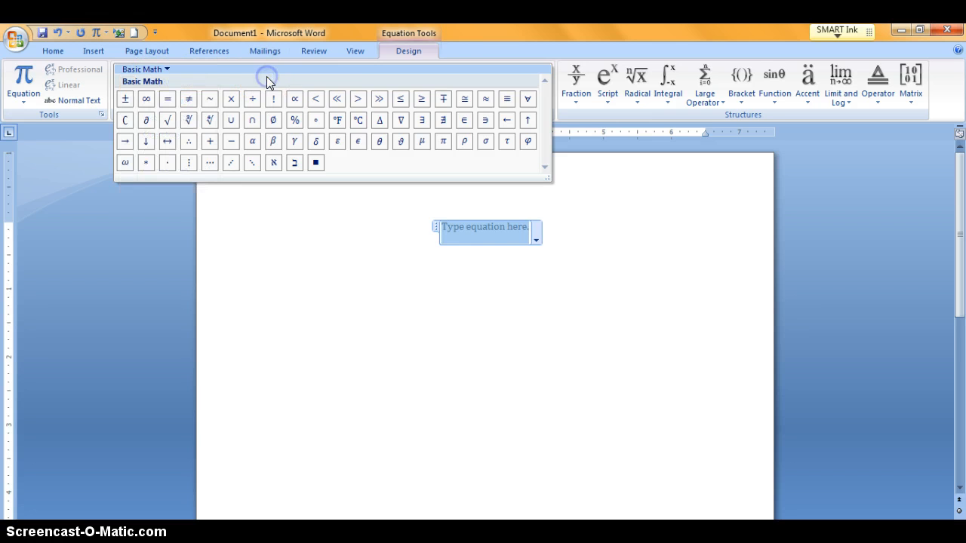
pyautogui.click(636, 267)
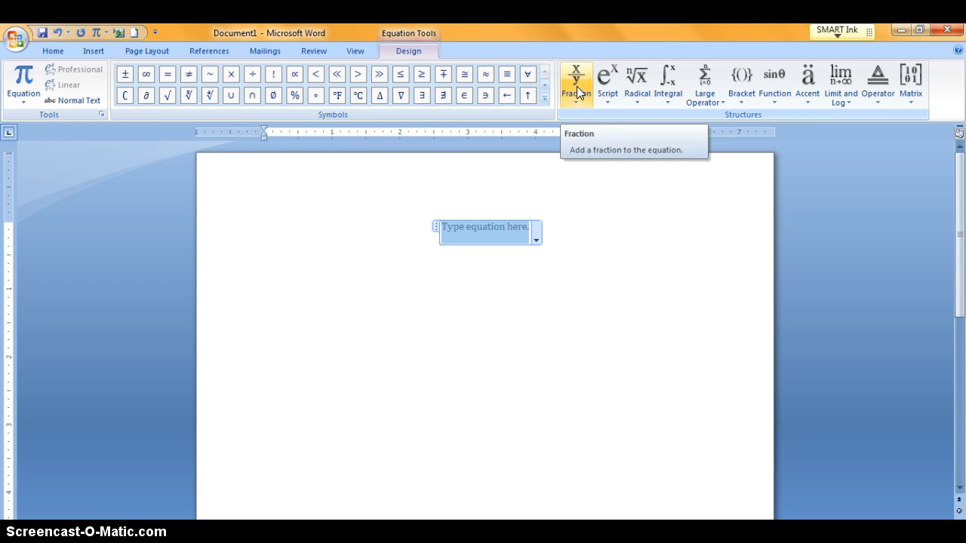
pyautogui.click(577, 86)
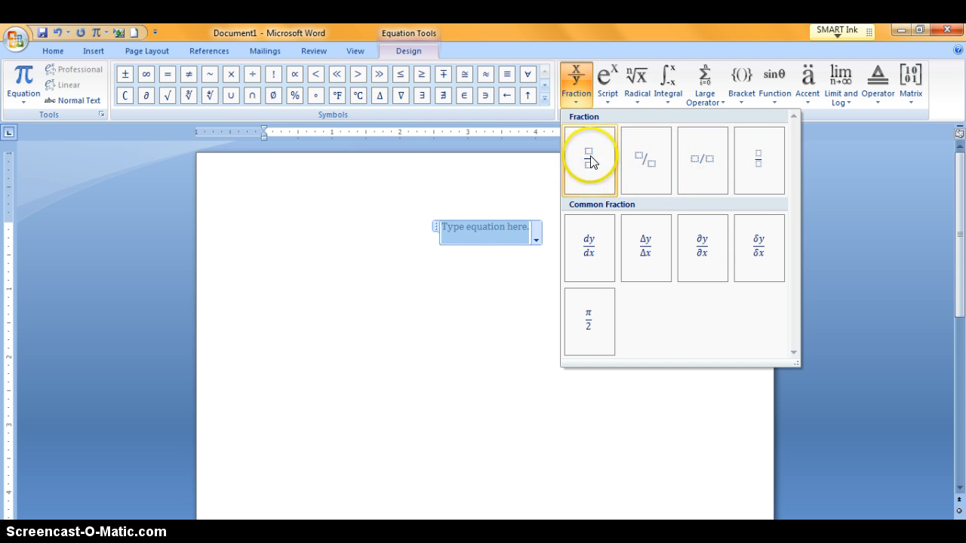
pyautogui.click(608, 84)
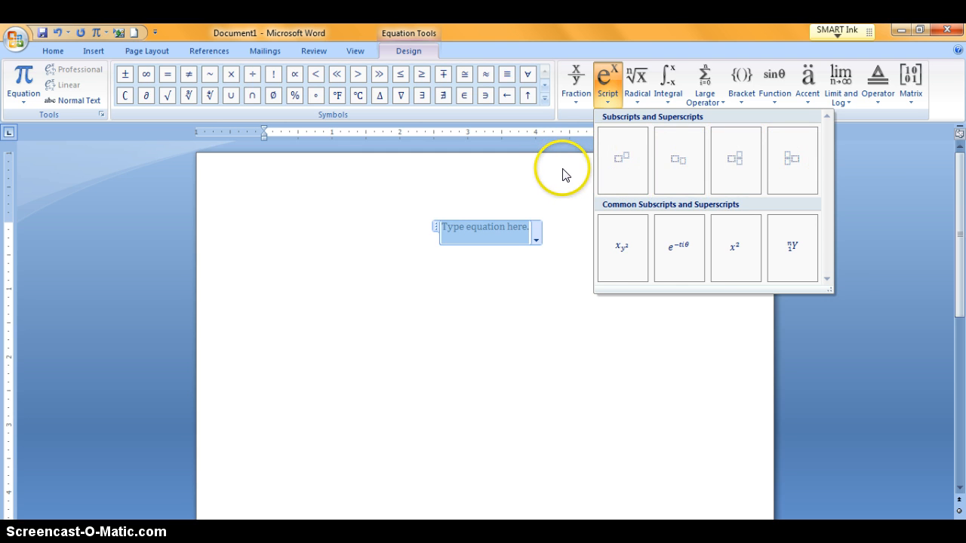
pyautogui.click(636, 75)
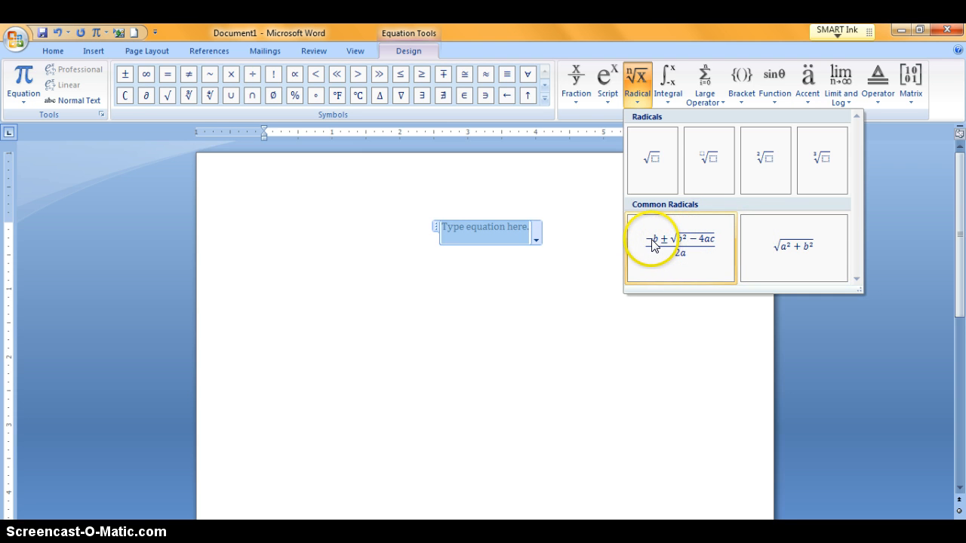
pyautogui.click(588, 195)
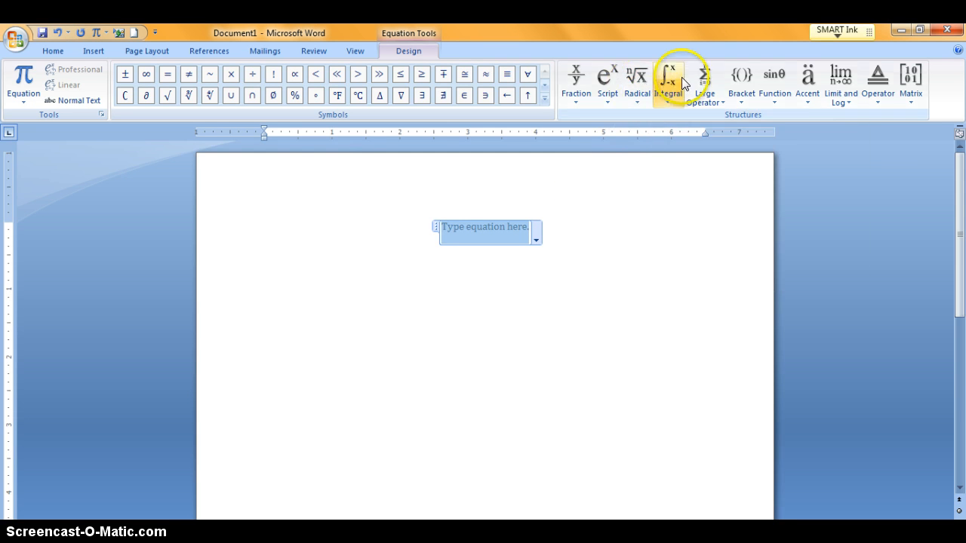
# Step: Insert a parentheses bracket into the equation, then delete the whole equation
pyautogui.click(738, 79)
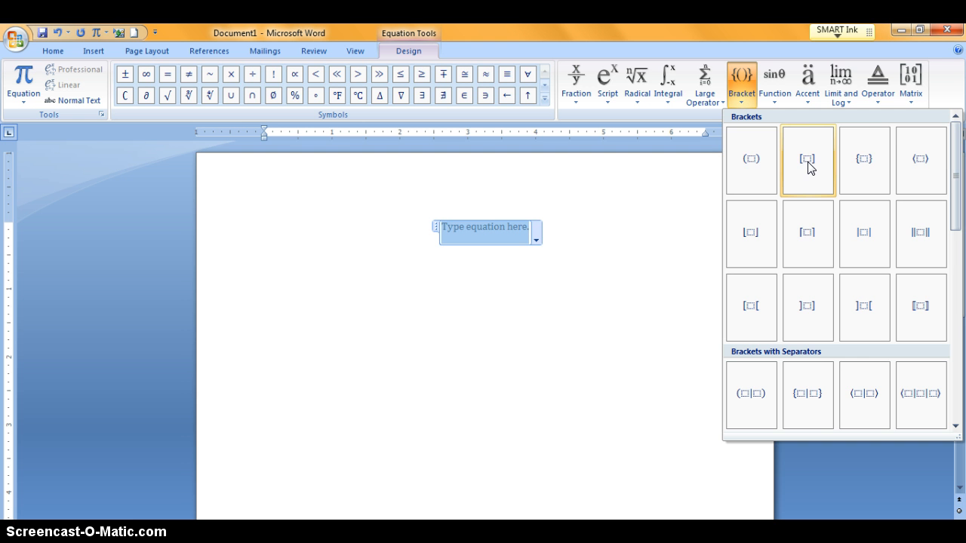
pyautogui.click(750, 168)
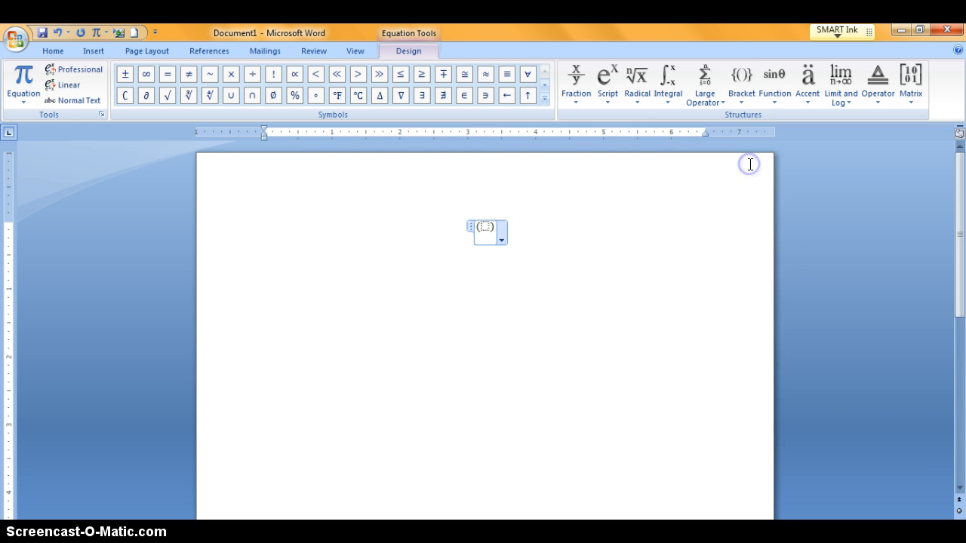
pyautogui.click(484, 226)
pyautogui.click(564, 206)
pyautogui.click(511, 225)
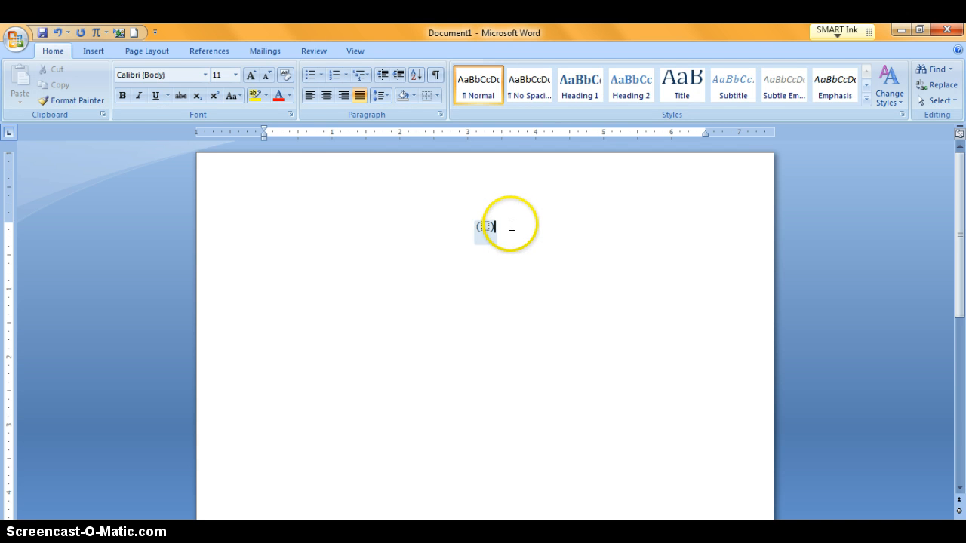
pyautogui.press('Delete')
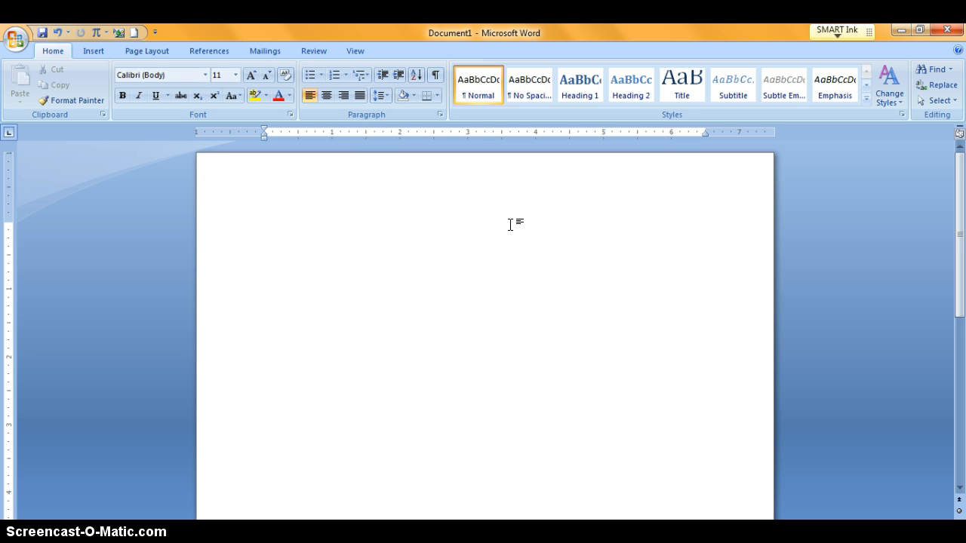
# Step: Insert a new equation and switch its alignment to left, right, then back to centered
pyautogui.hotkey('alt', '=')
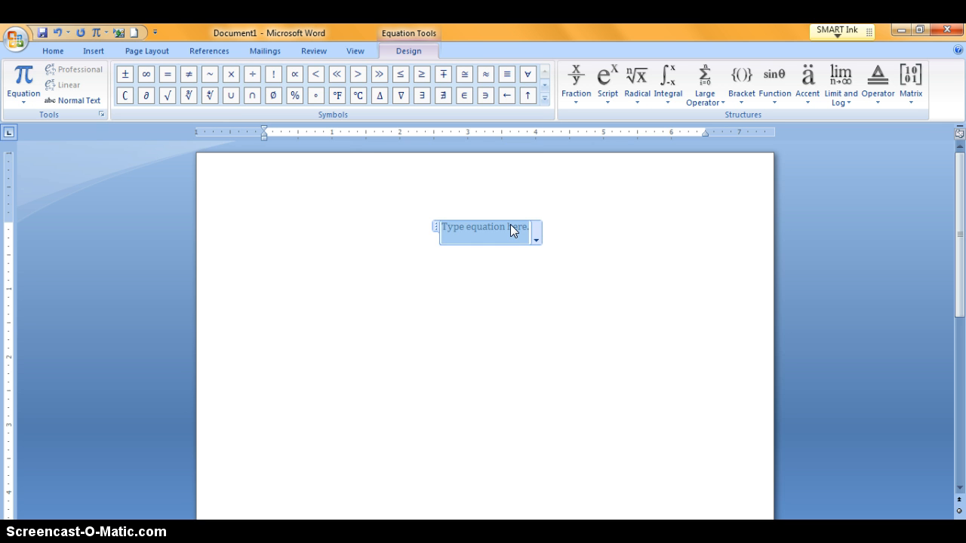
pyautogui.hotkey('ctrl', 'l')
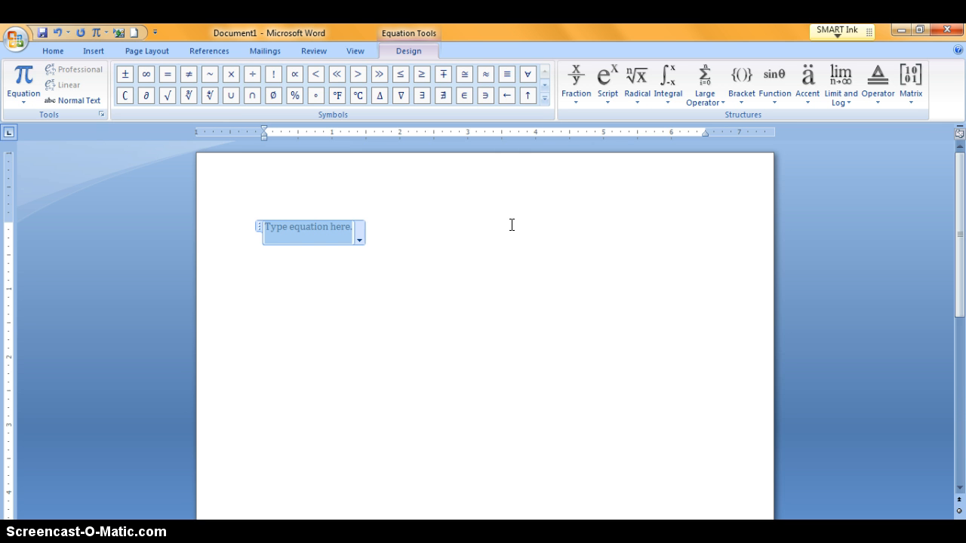
pyautogui.hotkey('ctrl', 'r')
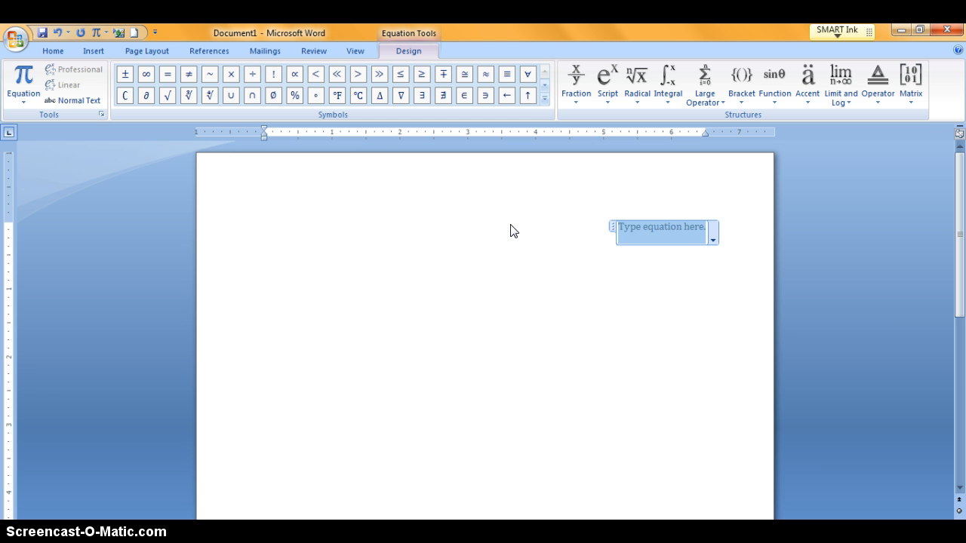
pyautogui.hotkey('ctrl', 'e')
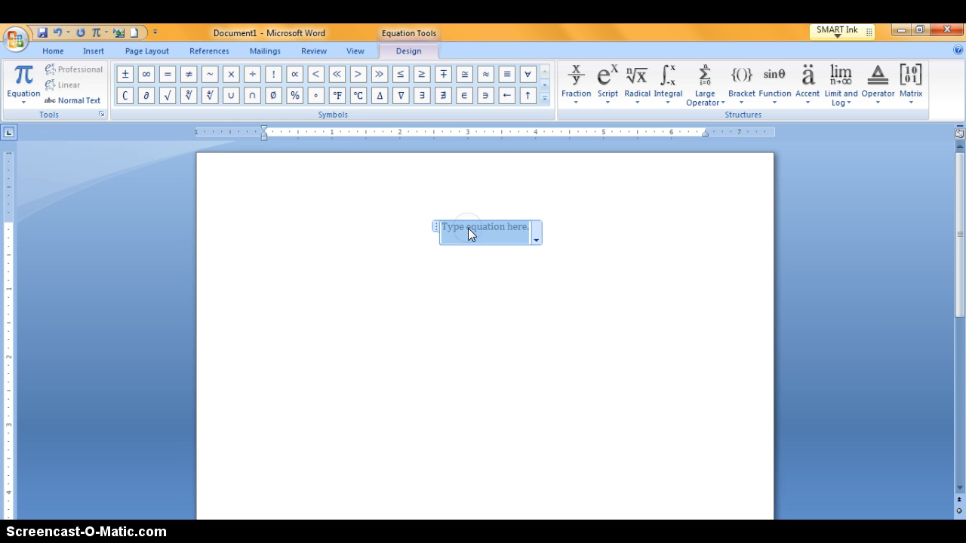
# Step: Enter f(x) = in the equation
pyautogui.write('f')
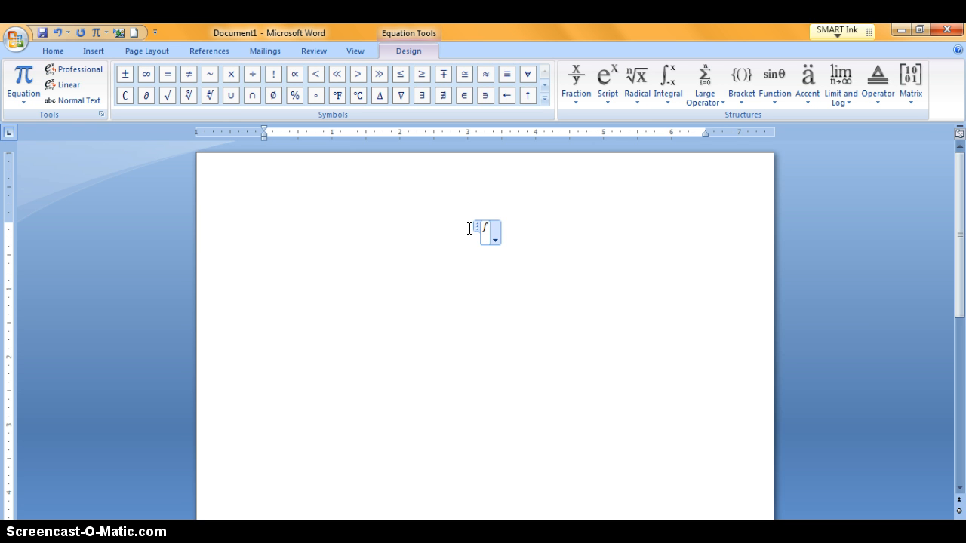
pyautogui.write('(x)=')
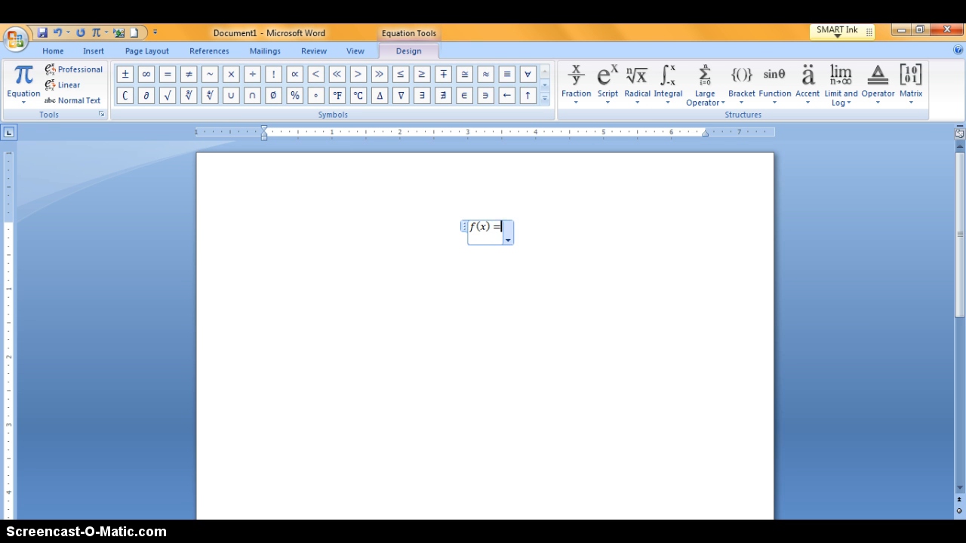
# Step: Add a square root containing parentheses after the equals sign, and enter 9 - inside them
pyautogui.click(647, 77)
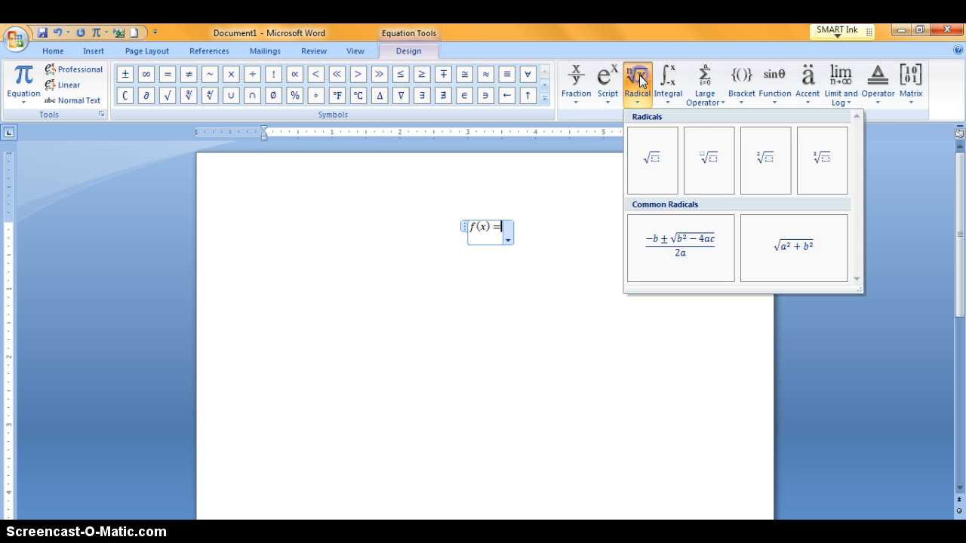
pyautogui.click(653, 161)
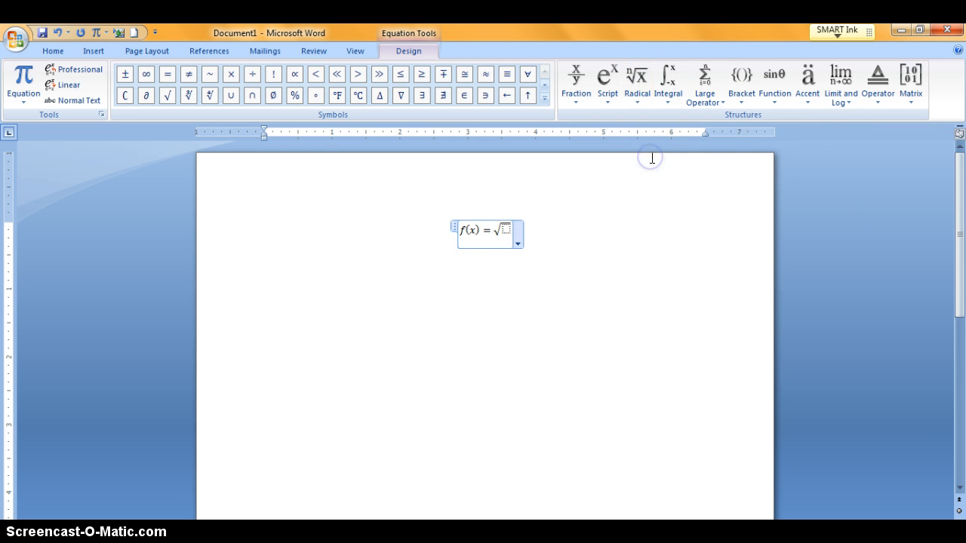
pyautogui.click(505, 228)
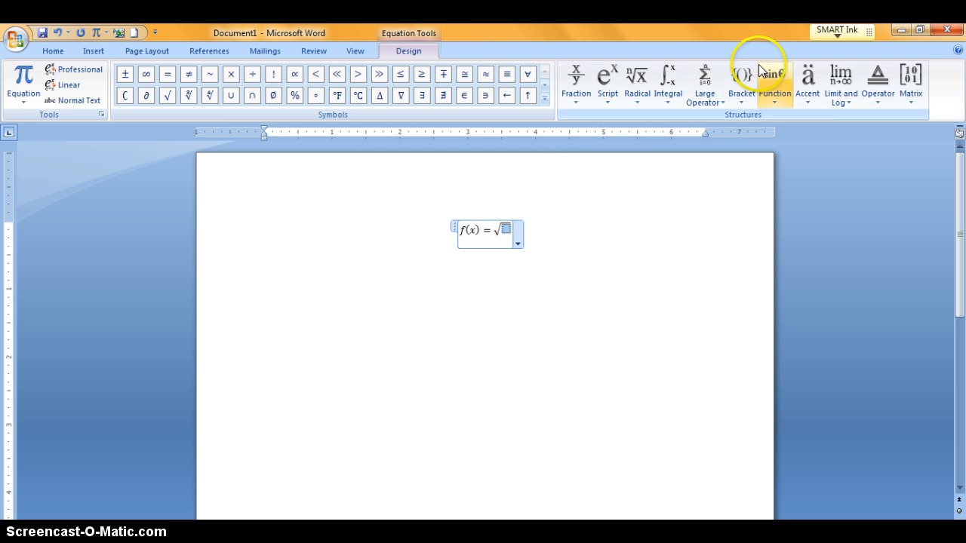
pyautogui.click(743, 78)
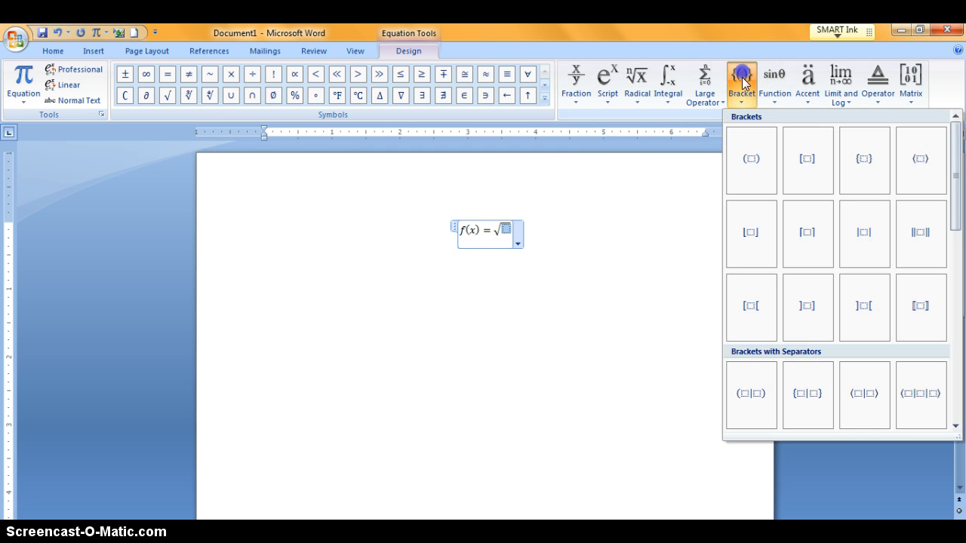
pyautogui.click(750, 166)
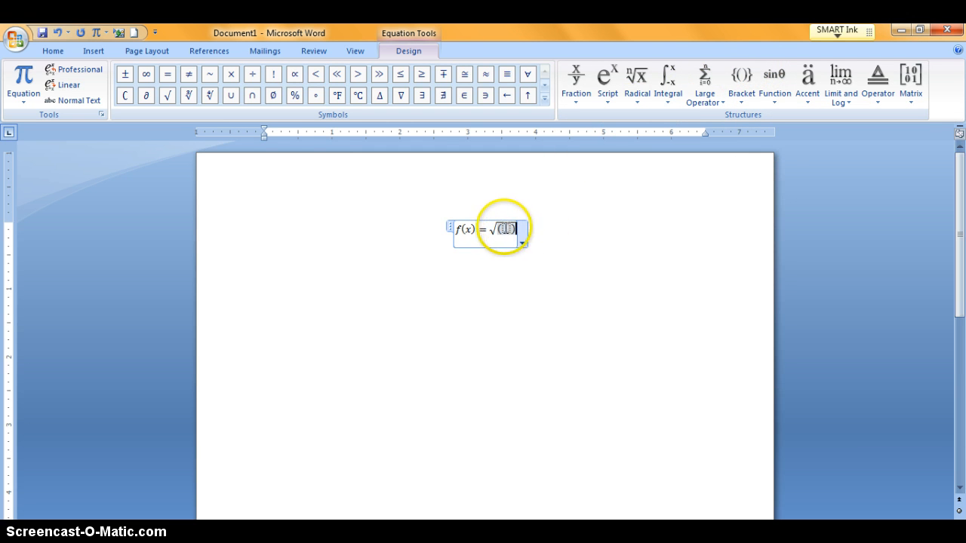
pyautogui.click(504, 228)
pyautogui.write('9-')
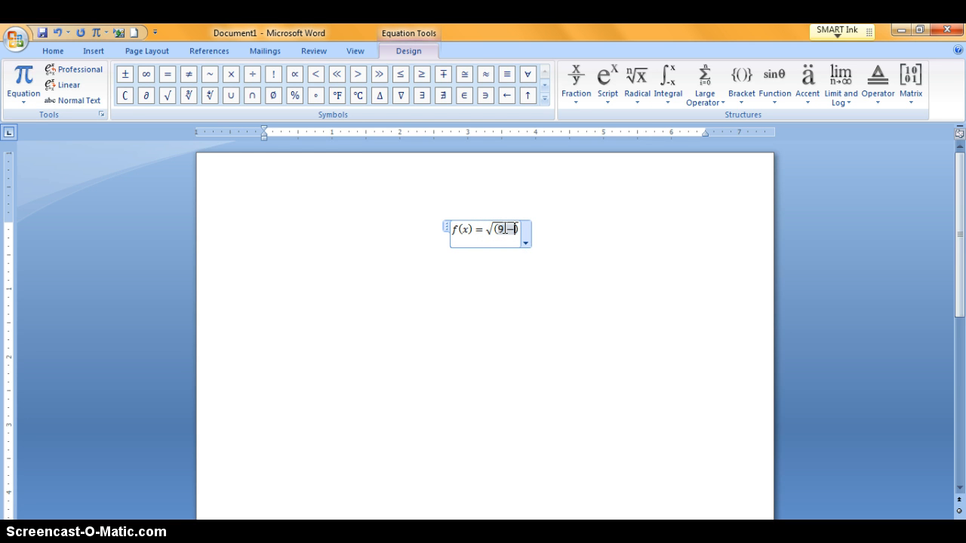
# Step: Append x with superscript 2 using a superscript structure, then leave the equation
pyautogui.click(518, 219)
pyautogui.click(605, 84)
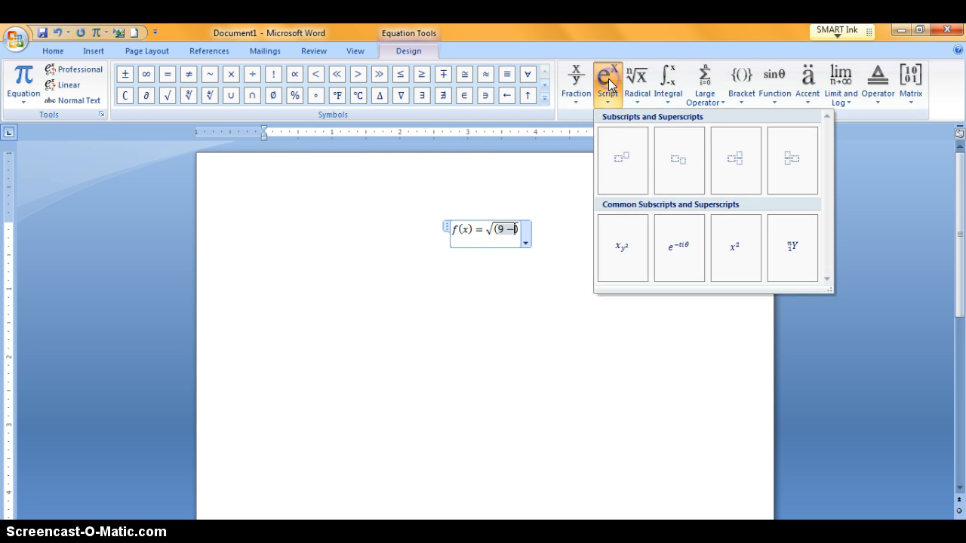
pyautogui.click(623, 164)
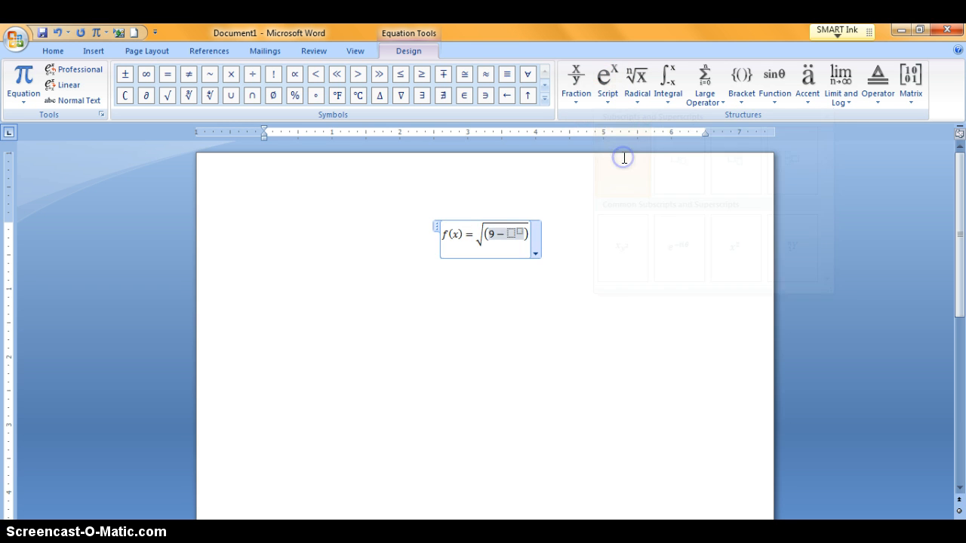
pyautogui.click(511, 233)
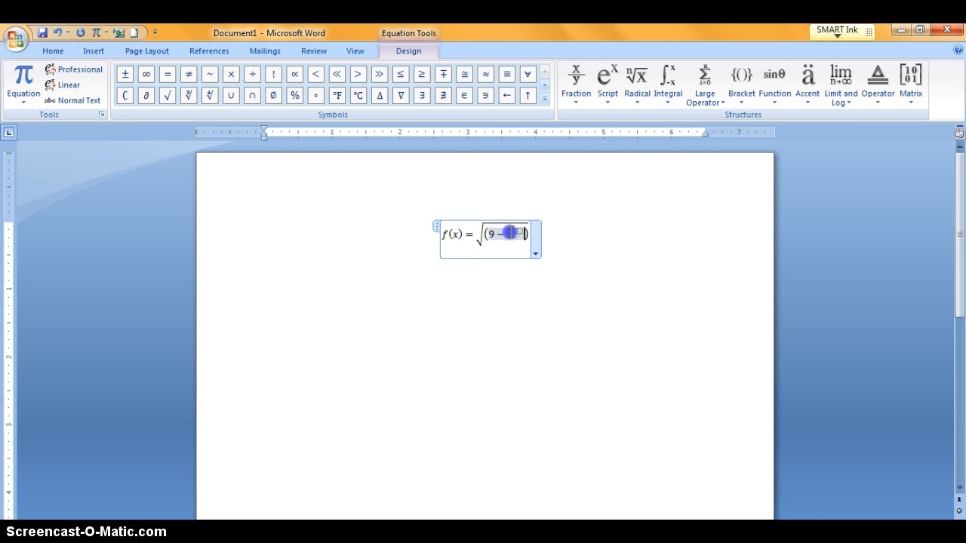
pyautogui.write('x')
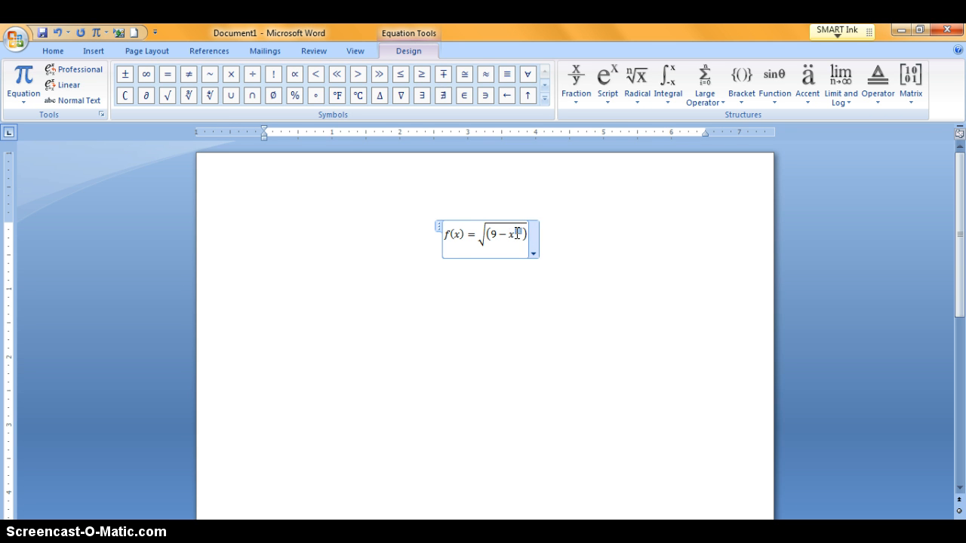
pyautogui.write('2')
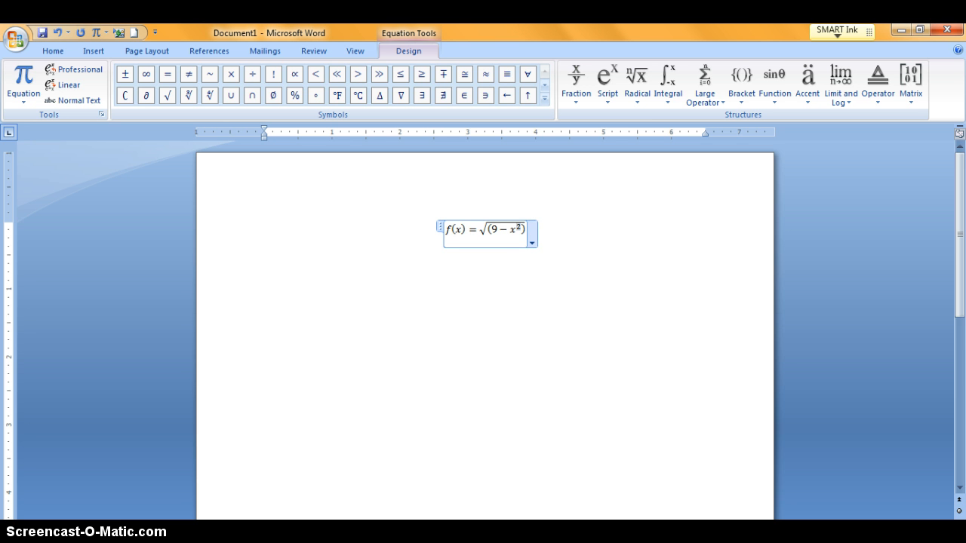
pyautogui.click(554, 231)
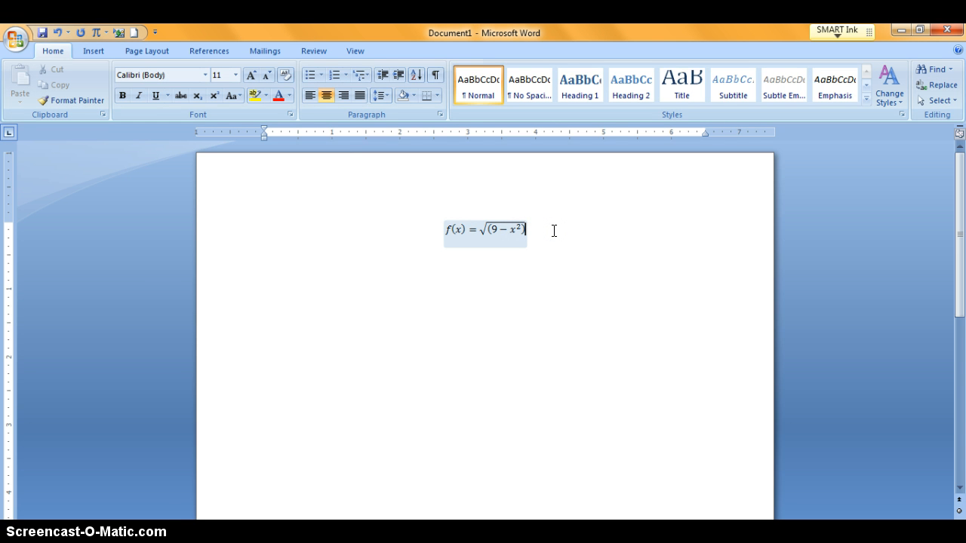
# Step: Enter the text "The function" before the existing f(x) equation
pyautogui.click(423, 223)
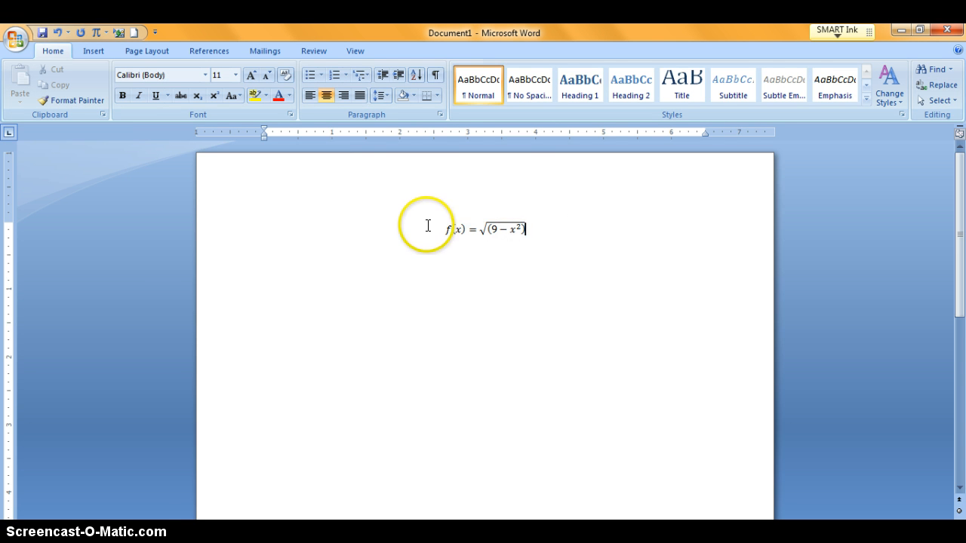
pyautogui.click(439, 228)
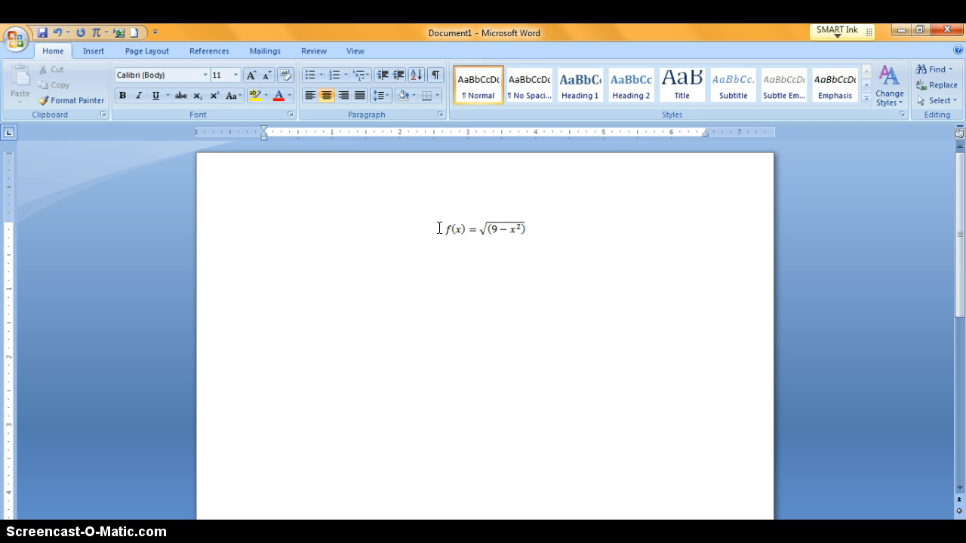
pyautogui.write('the')
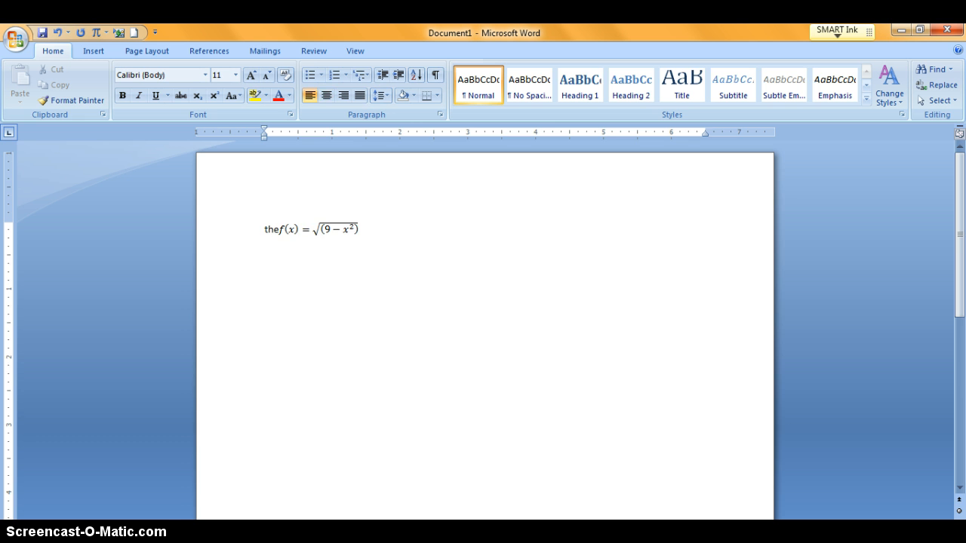
pyautogui.write(' function')
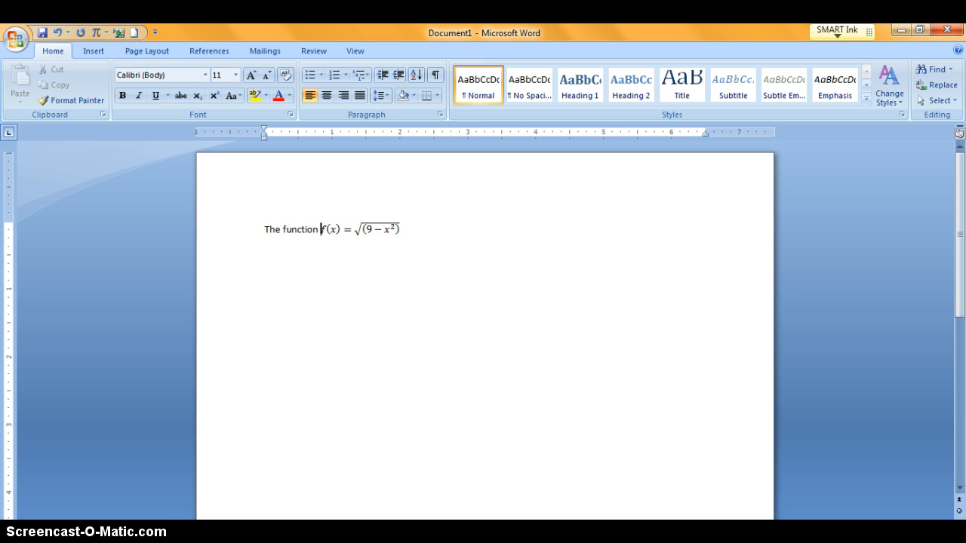
# Step: Continue the sentence after the equation with "graphs a semi-circle."
pyautogui.click(424, 229)
pyautogui.write('graphs a se')
pyautogui.write('mii')
pyautogui.write('circle')
pyautogui.write('.')
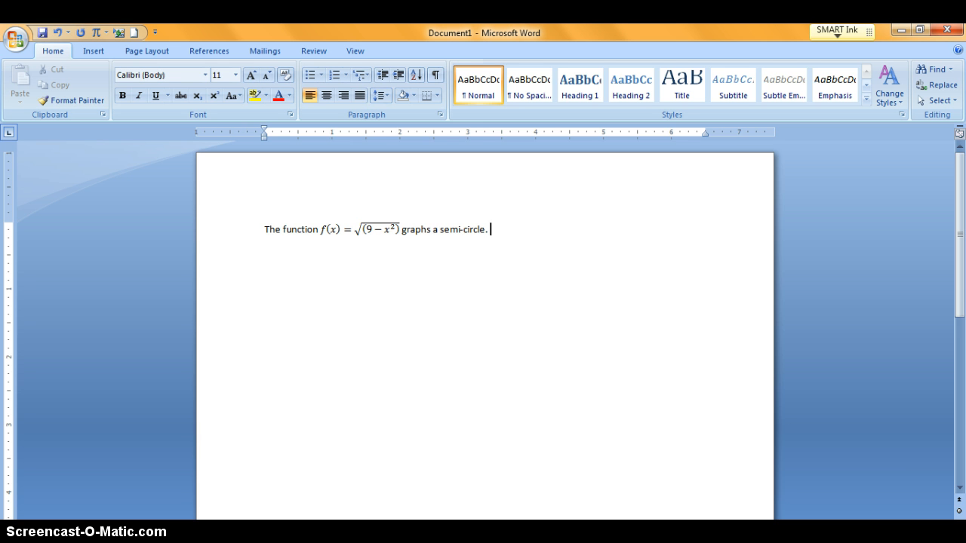
pyautogui.write(' The function')
# Step: Add " The function" and insert a new inline equation containing g(x) =
pyautogui.hotkey('alt', '=')
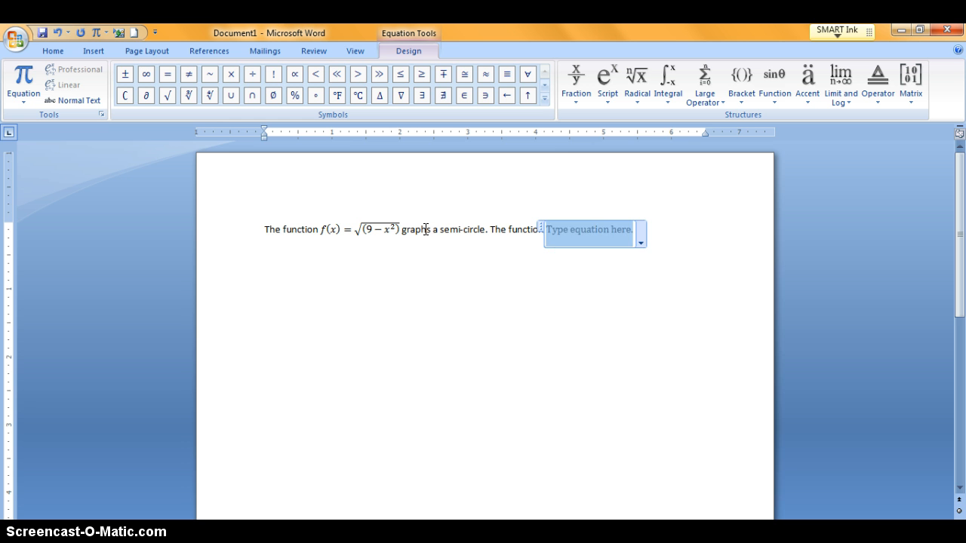
pyautogui.write('g(x) ')
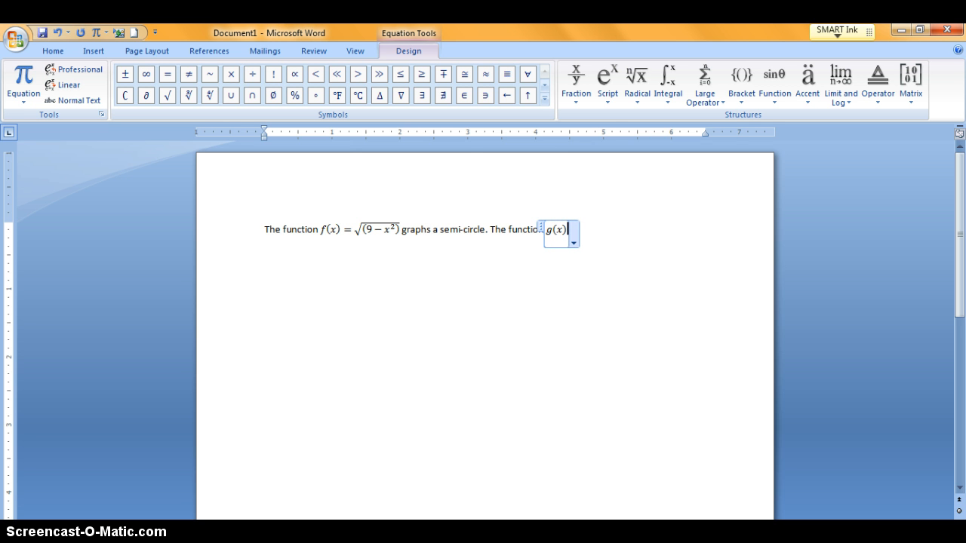
pyautogui.write('=')
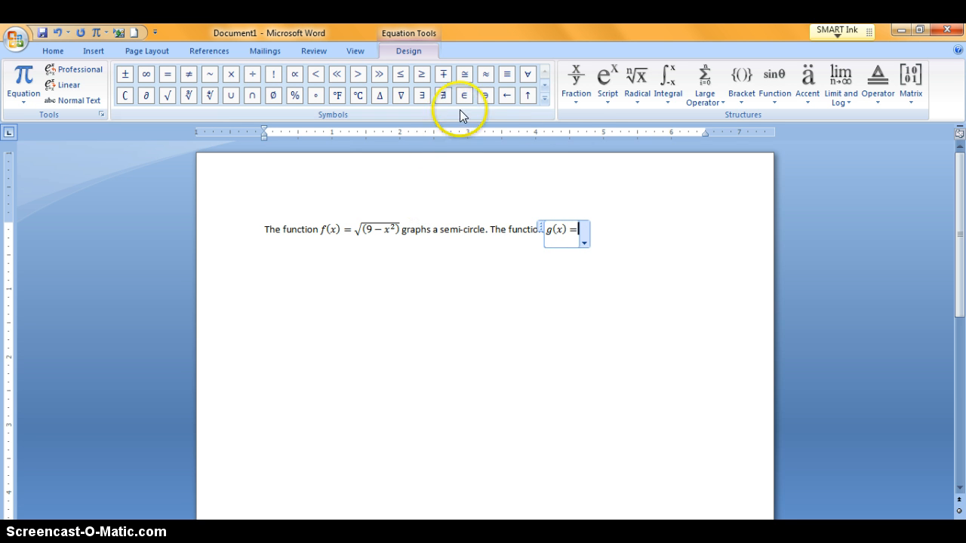
# Step: Append x with superscript 2 using a superscript structure, then leave the equation
pyautogui.click(604, 89)
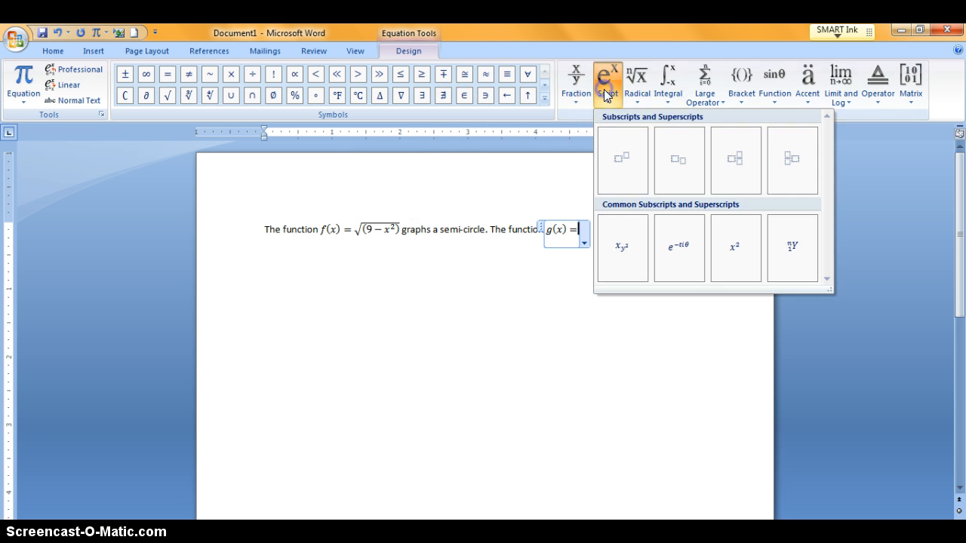
pyautogui.click(621, 160)
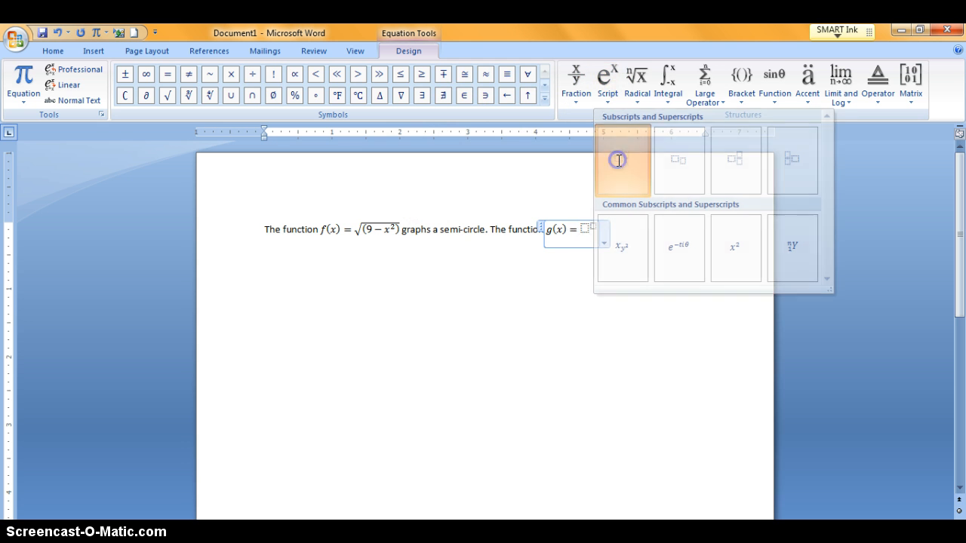
pyautogui.click(583, 226)
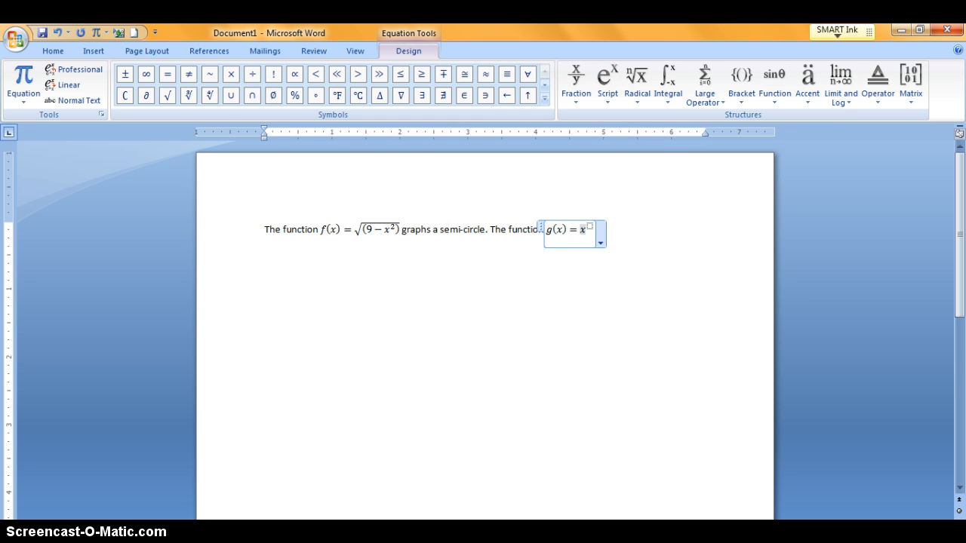
pyautogui.click(589, 226)
pyautogui.write('2')
pyautogui.click(609, 231)
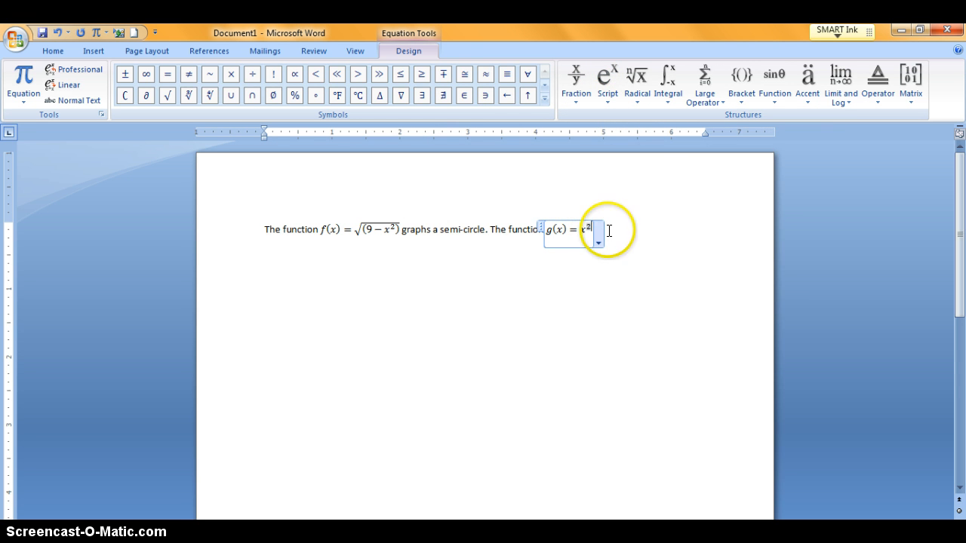
pyautogui.click(610, 231)
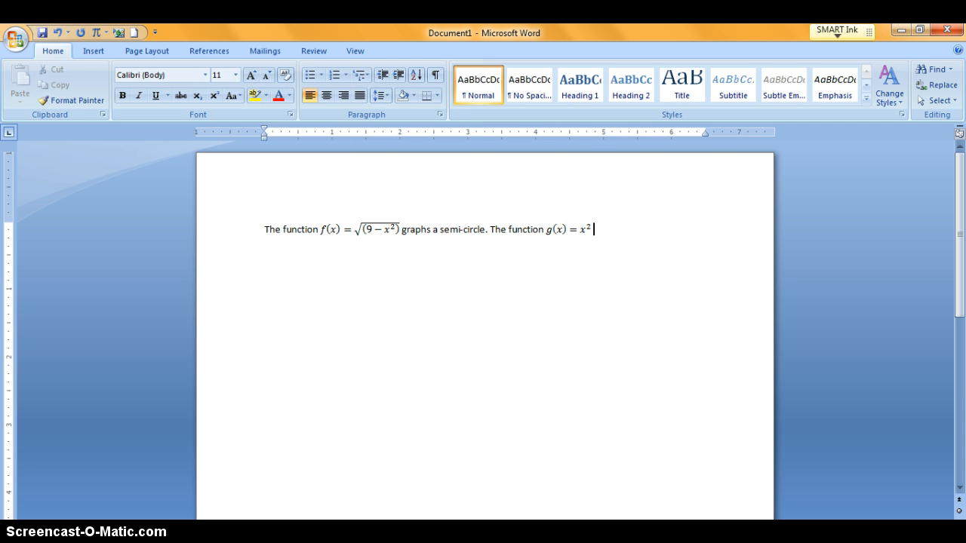
# Step: Finish the sentence with "graphs a parabola."
pyautogui.write('graphs a parabola.')
# Step: Open the Insert Object dialog and choose Microsoft Equation 3.0 as the object type
pyautogui.click(97, 50)
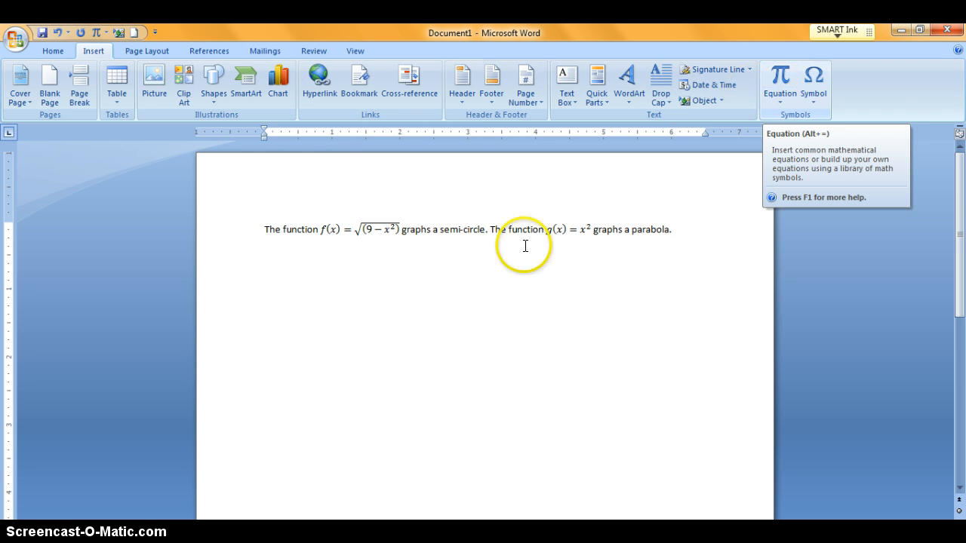
pyautogui.click(767, 86)
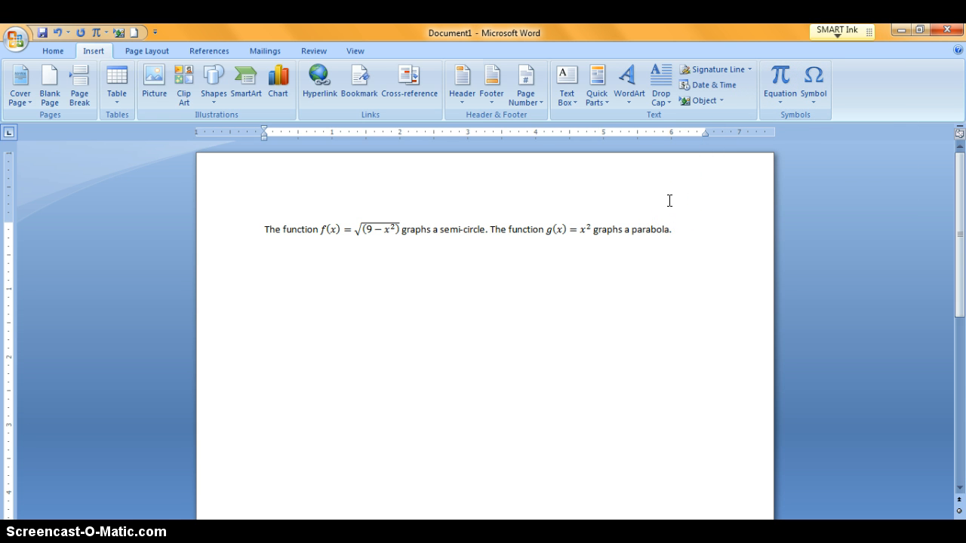
pyautogui.click(707, 158)
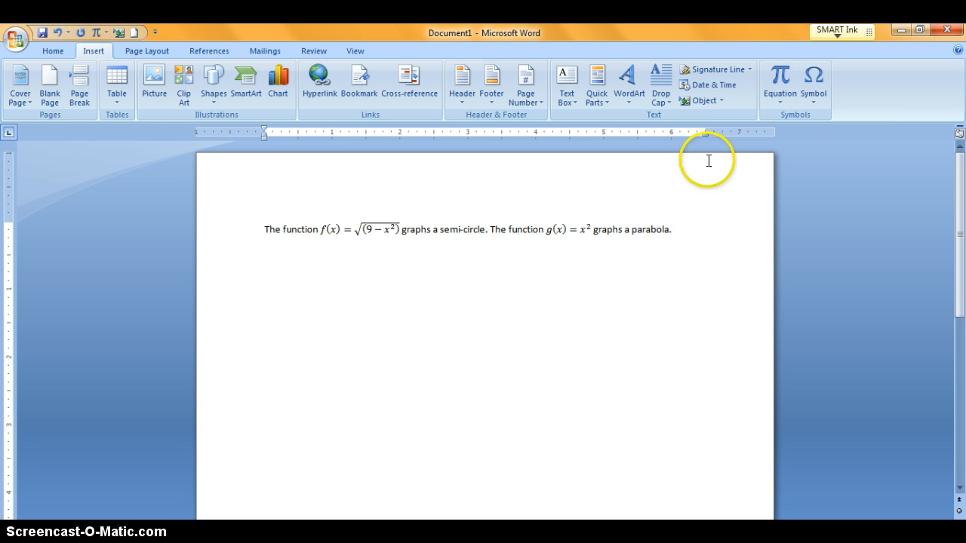
pyautogui.click(710, 100)
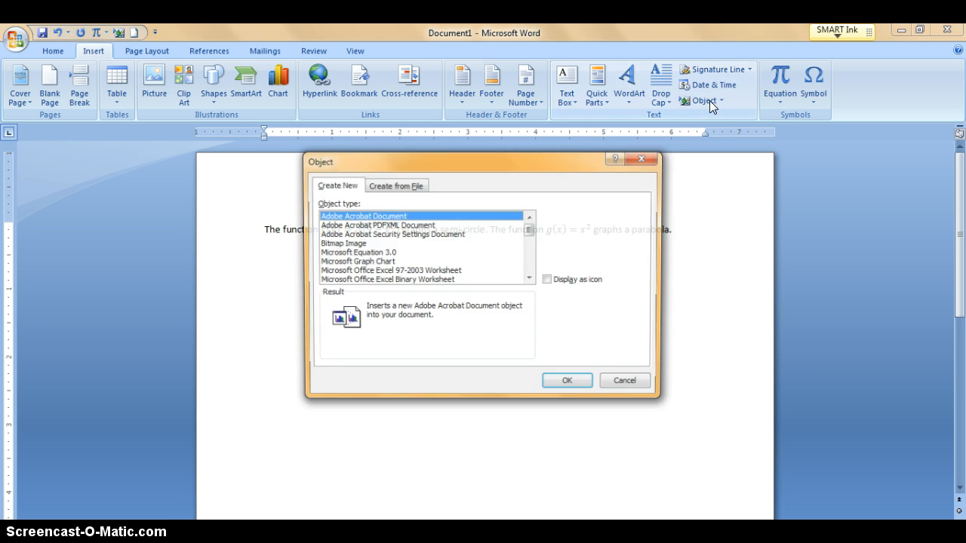
pyautogui.click(540, 208)
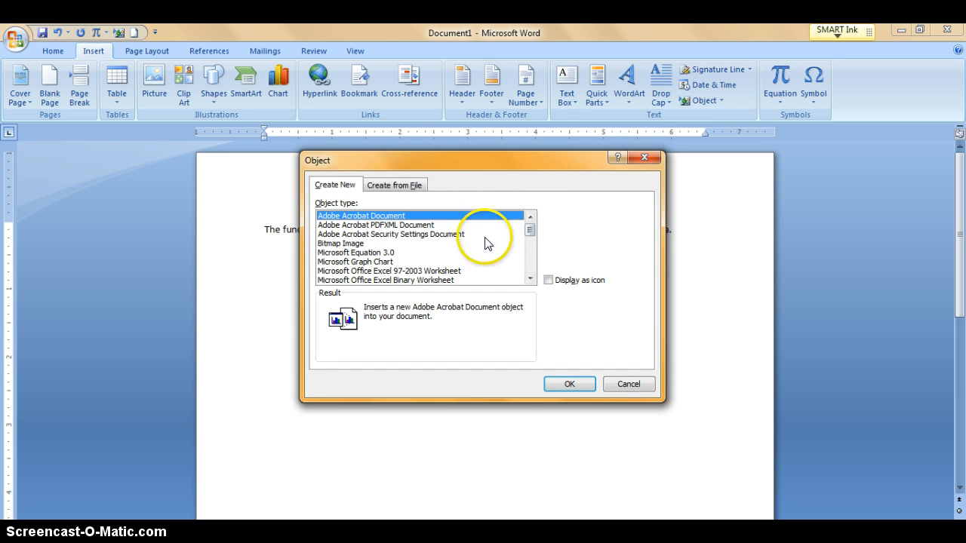
pyautogui.click(388, 254)
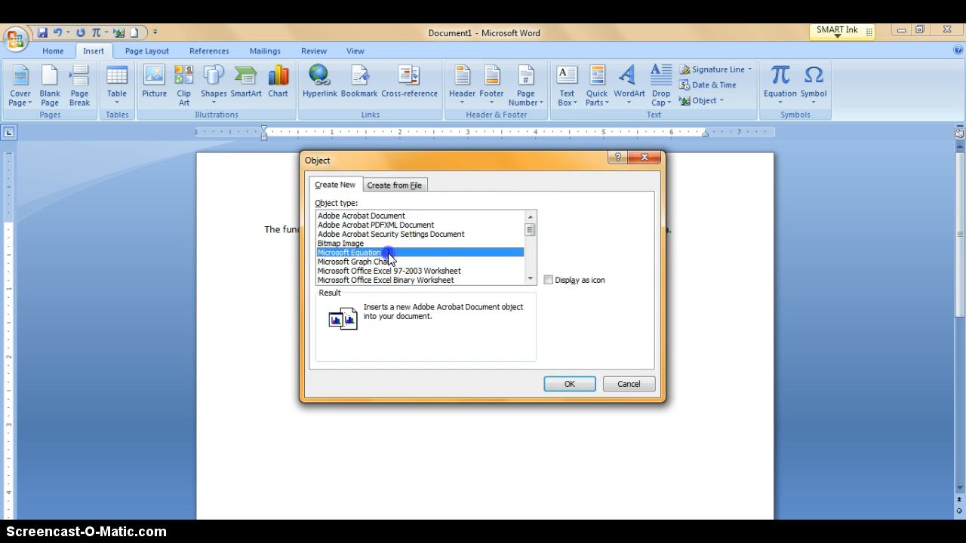